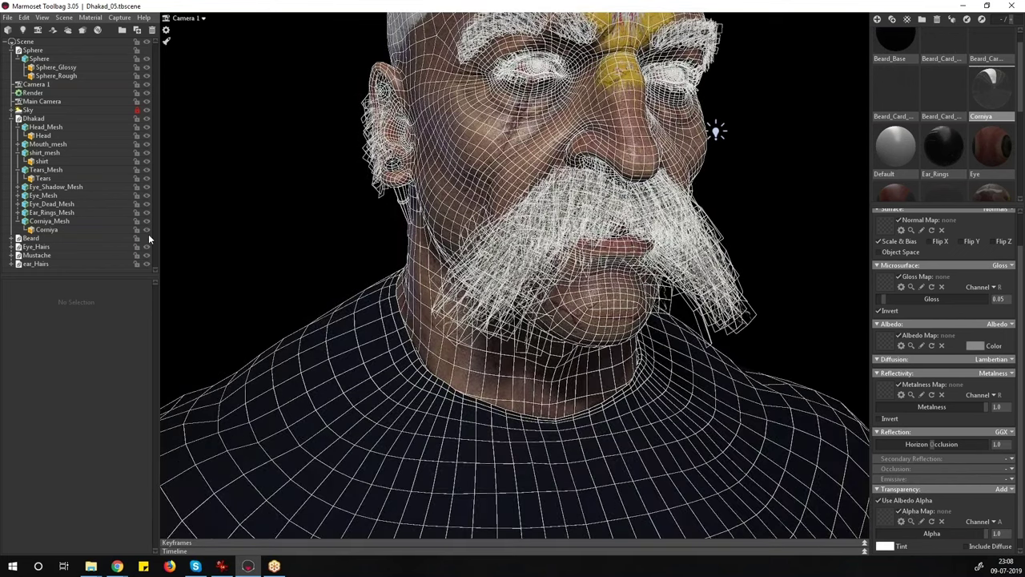
Show the Beard group in the scene and inspect its wireframe hair cards from the front and both sides
left_click(146, 237)
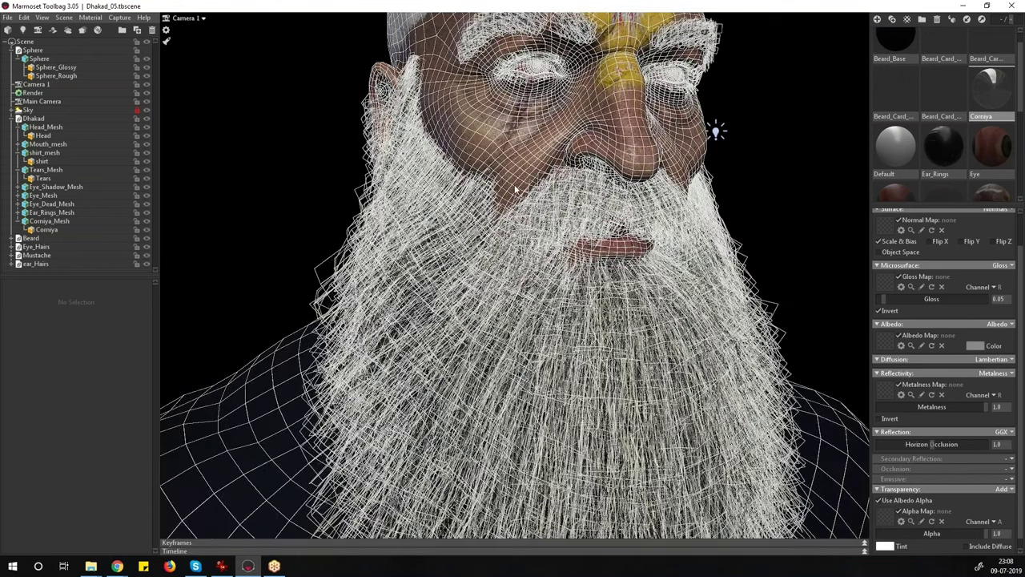
right_click_drag(515, 189, 602, 196)
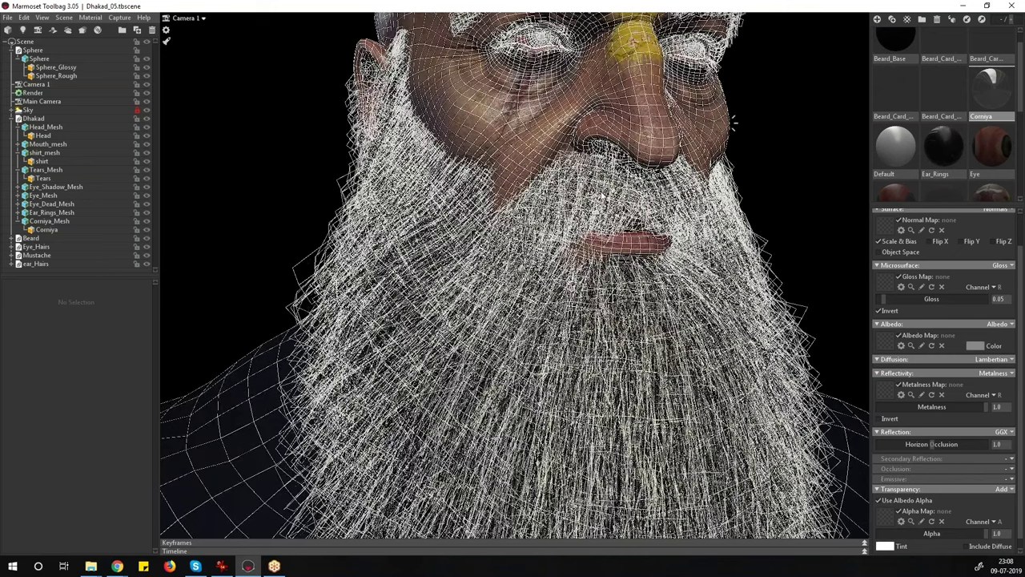
left_click_drag(602, 194, 290, 165)
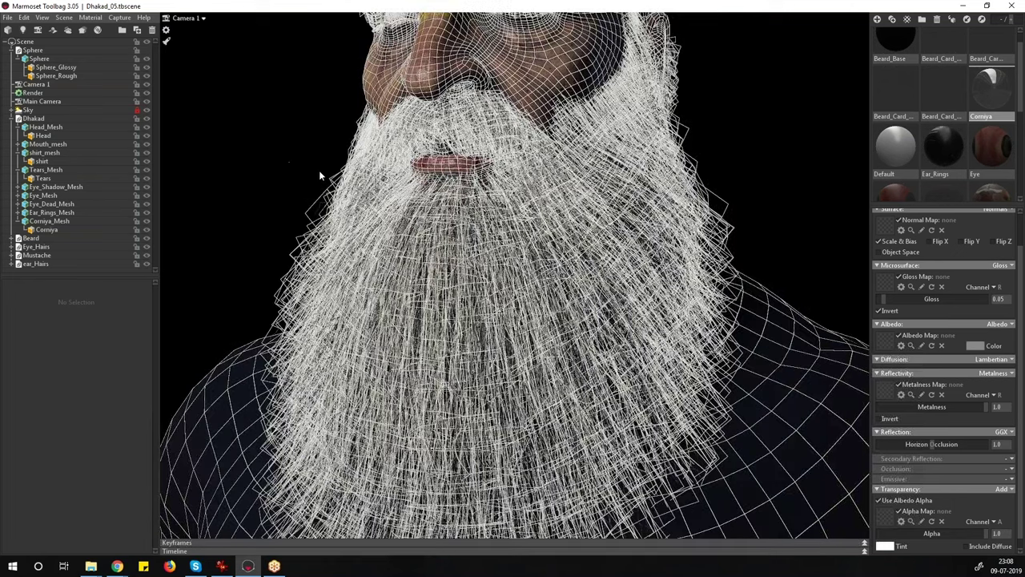
key("ctrl+z")
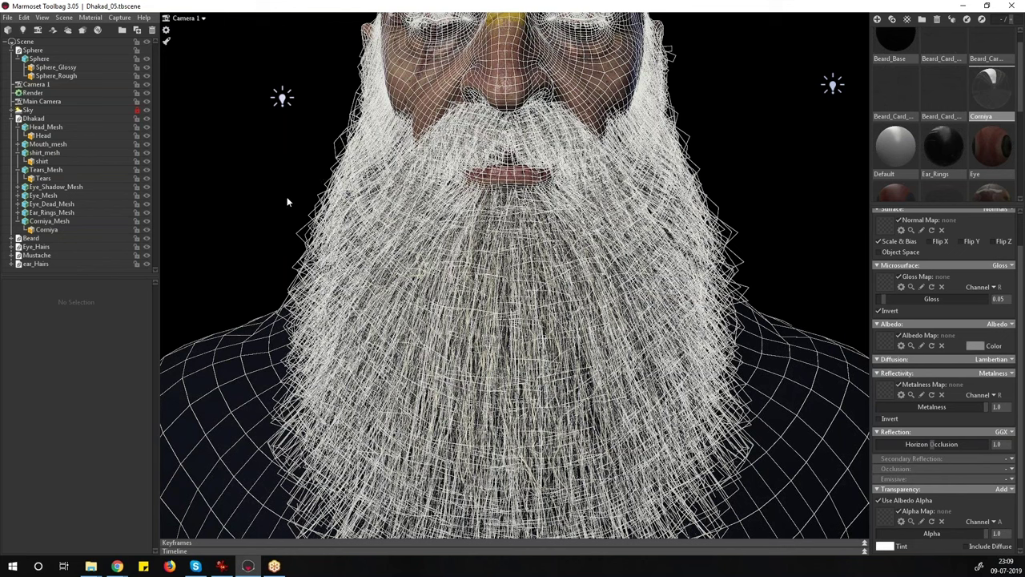
left_click_drag(287, 202, 417, 210)
Switch to File Explorer and review the hair progress images from 19_Hair to 24_Hair in the WIPs folder
key("alt+Tab")
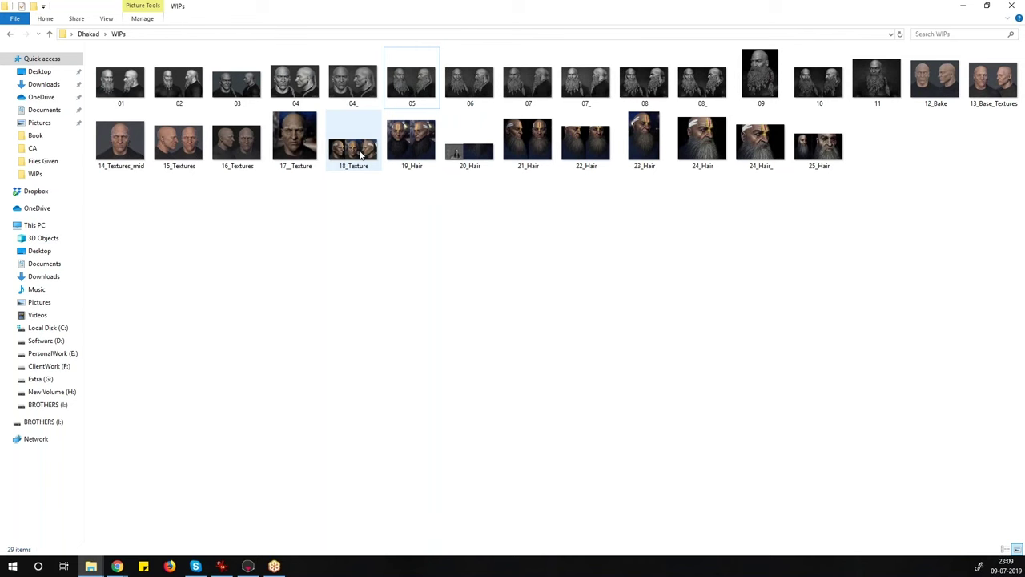
double_click(414, 151)
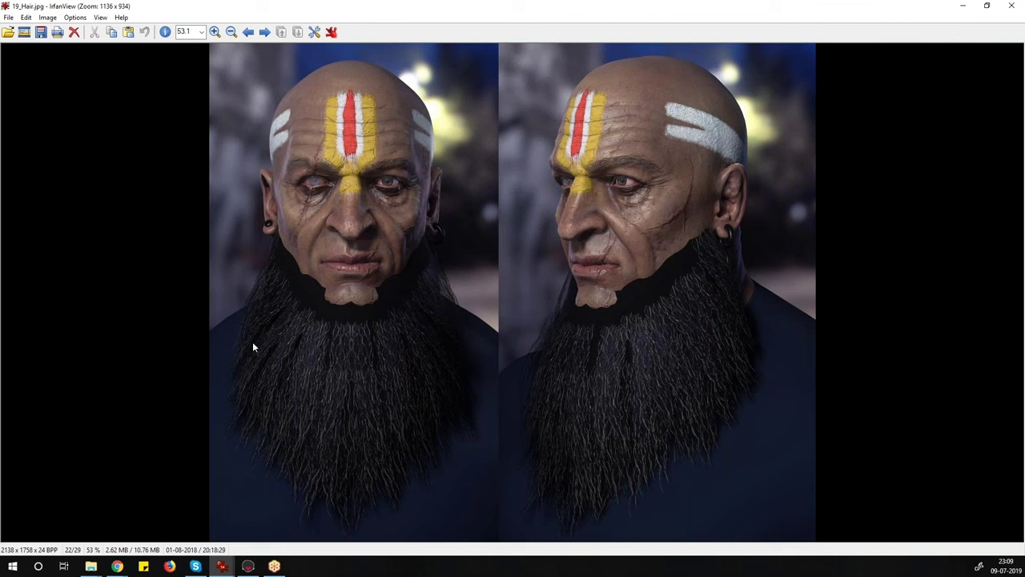
key("Right")
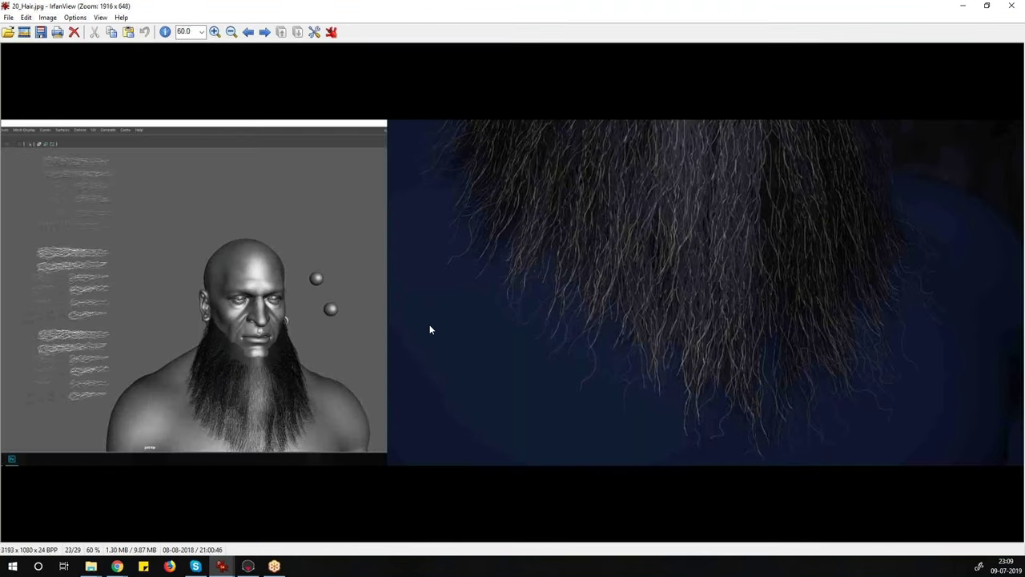
scroll(547, 179, "down", 1)
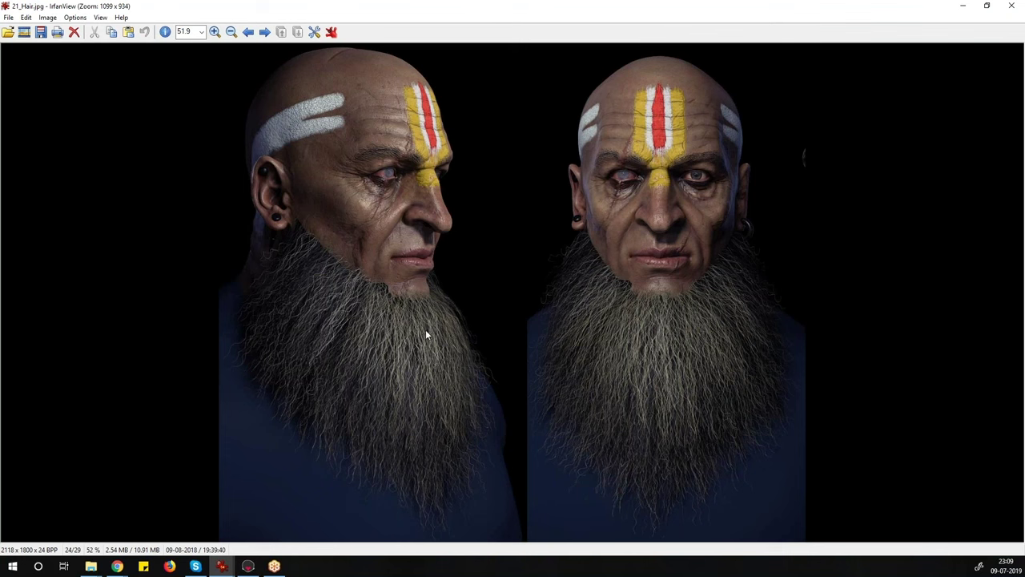
key("Right")
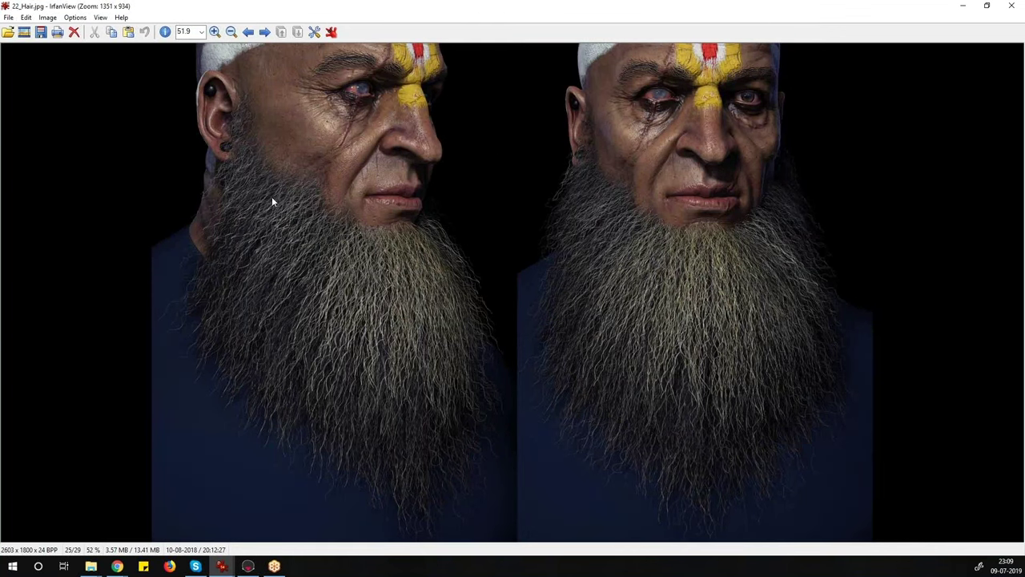
key("Right")
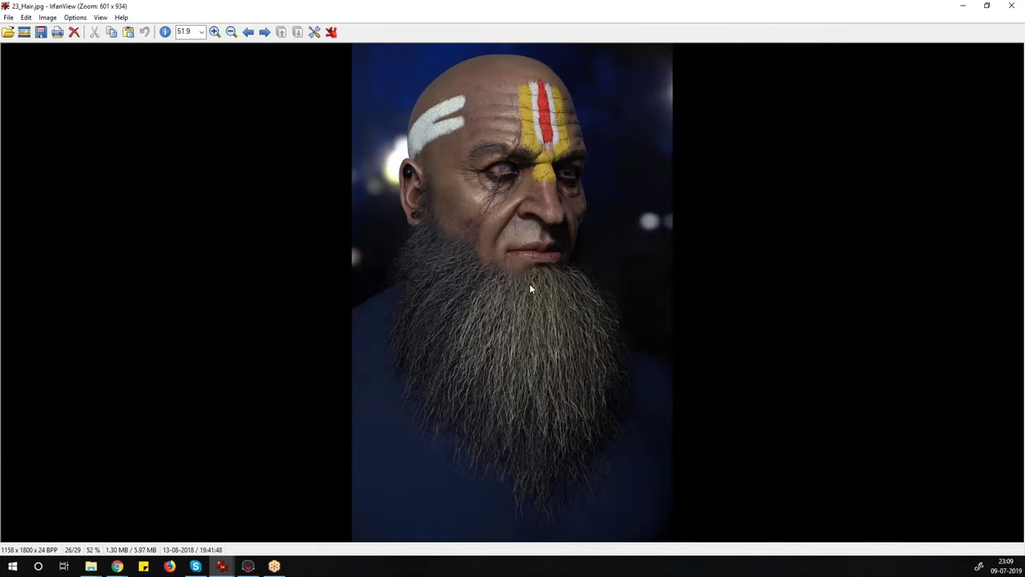
key("Right")
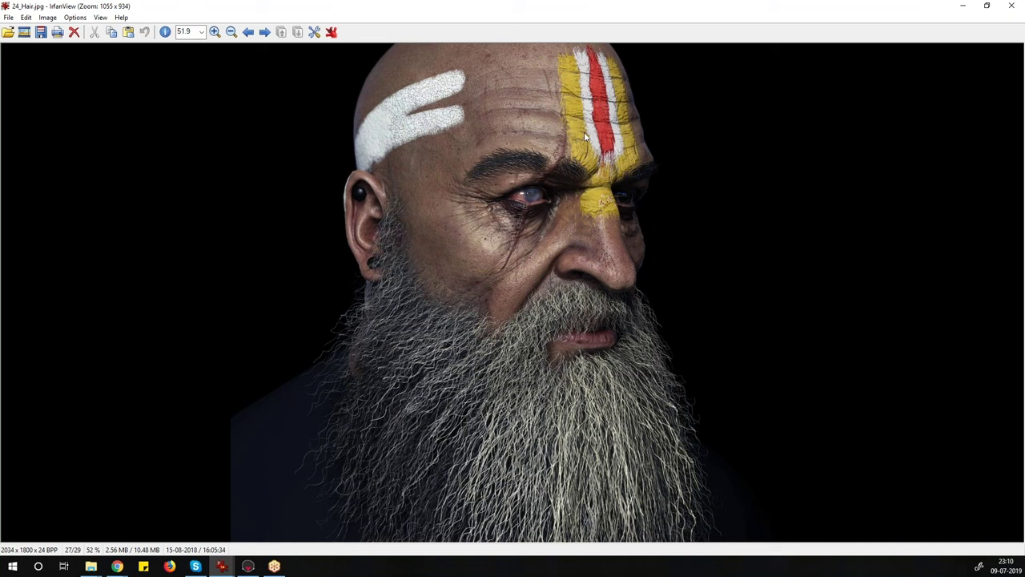
left_click(962, 6)
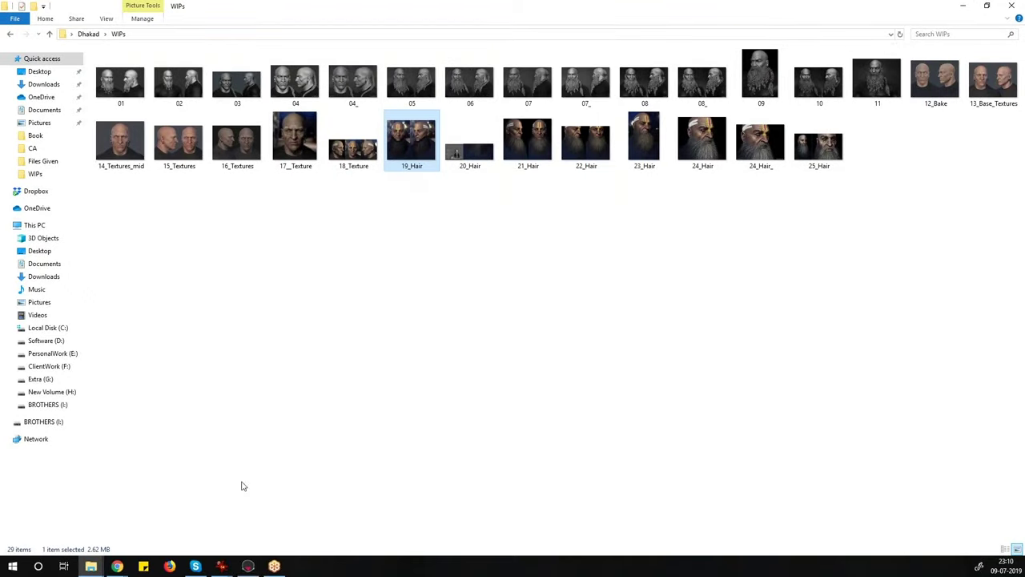
Switch back to Marmoset Toolbag and examine the wireframe of the beard, the scarred eye and its eyelash cards up close
left_click(250, 566)
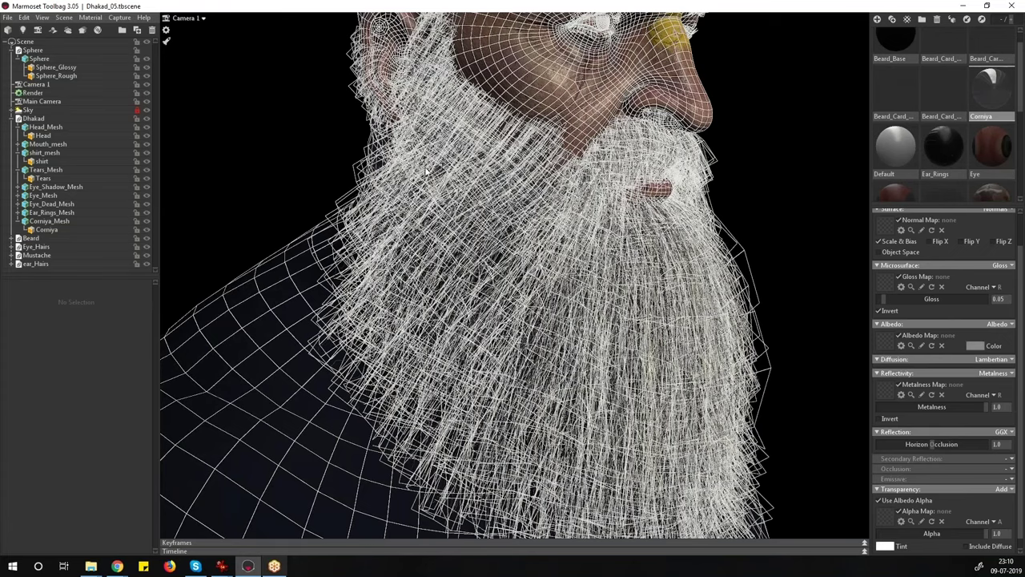
left_click_drag(426, 171, 401, 205)
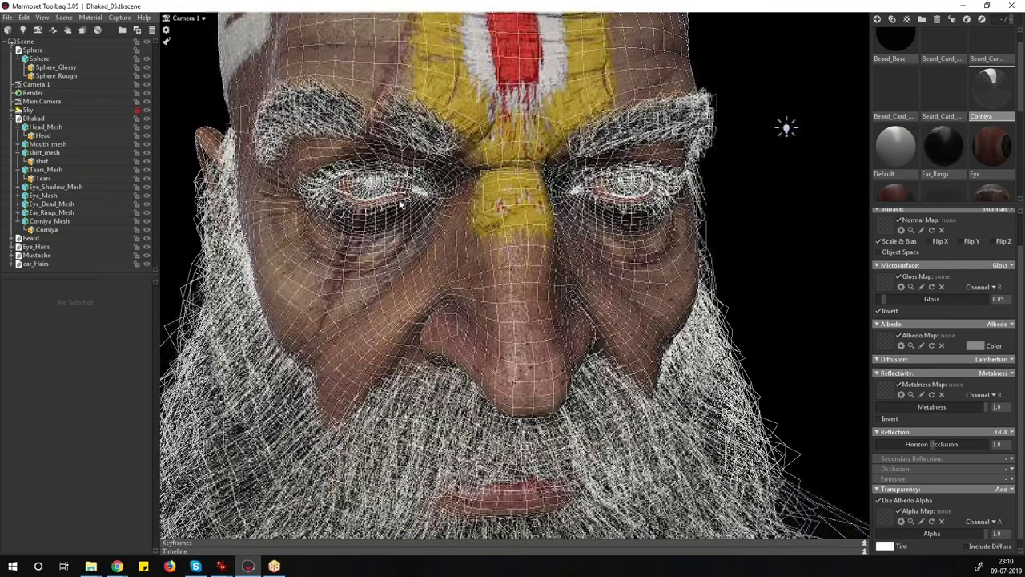
scroll(408, 206, "up", 3)
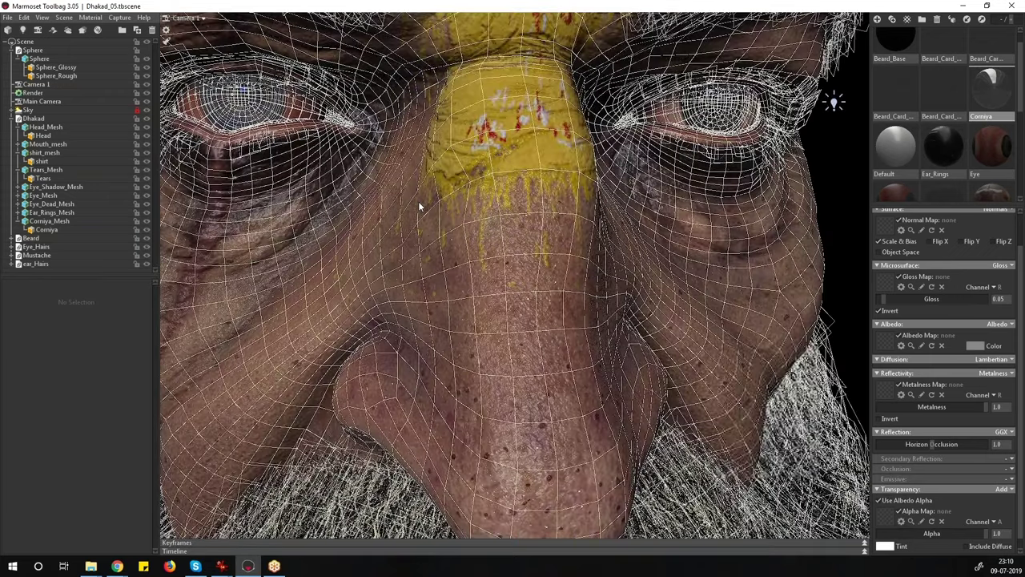
middle_click_drag(419, 207, 500, 217)
scroll(495, 223, "up", 3)
scroll(501, 217, "up", 2)
left_click_drag(501, 214, 471, 315)
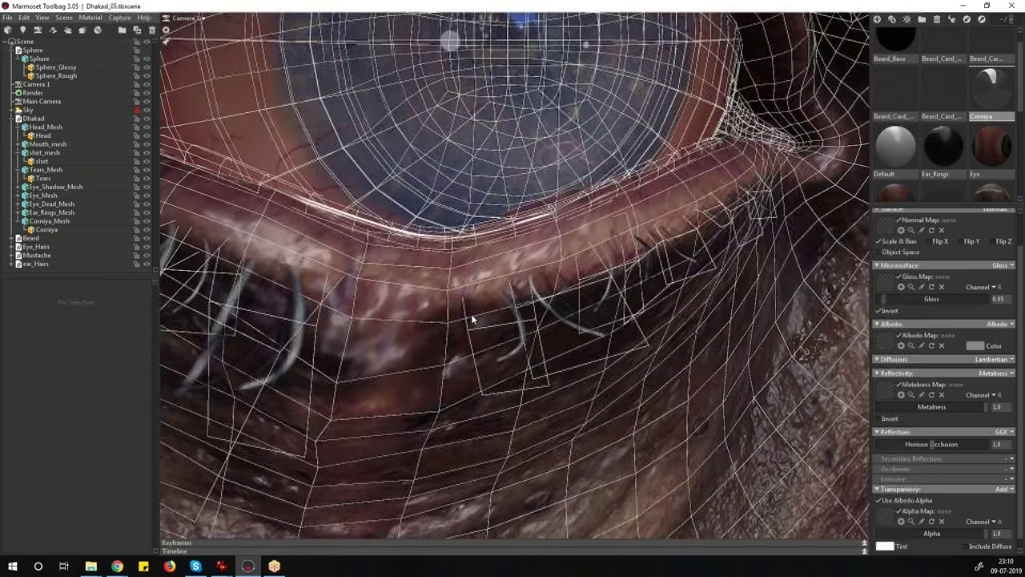
scroll(471, 318, "up", 1)
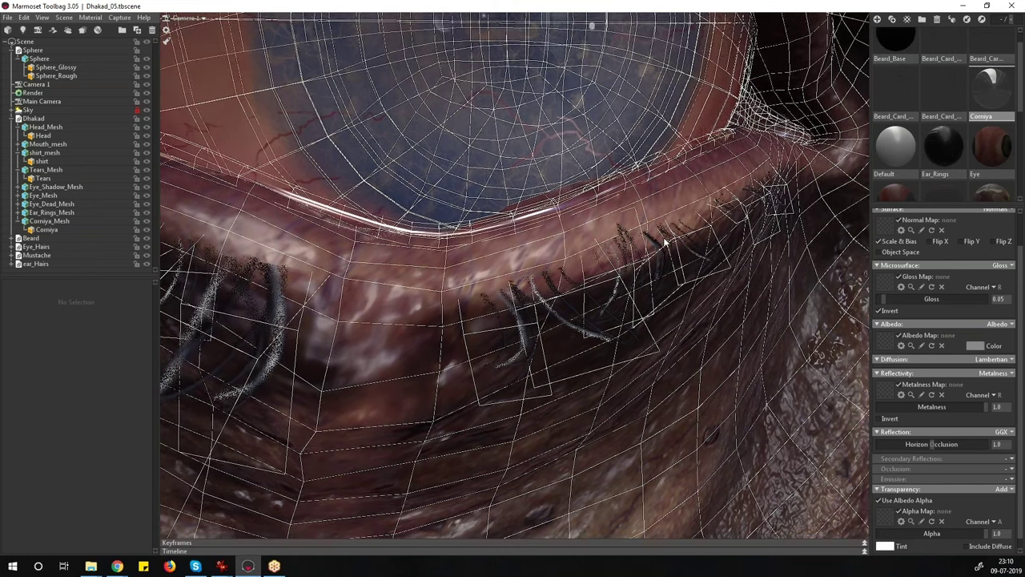
right_click_drag(665, 242, 608, 229, "alt")
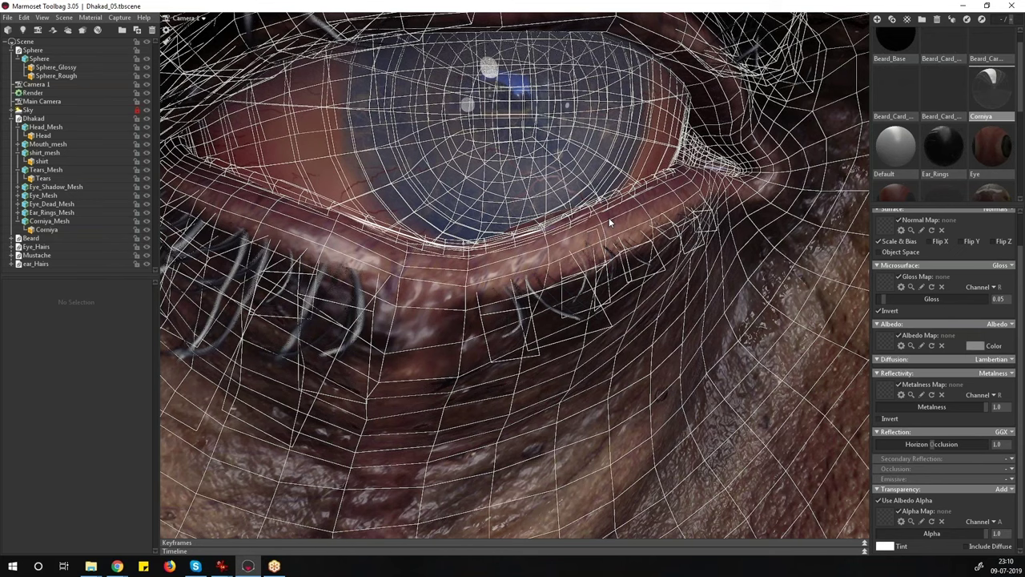
scroll(601, 218, "down", 2)
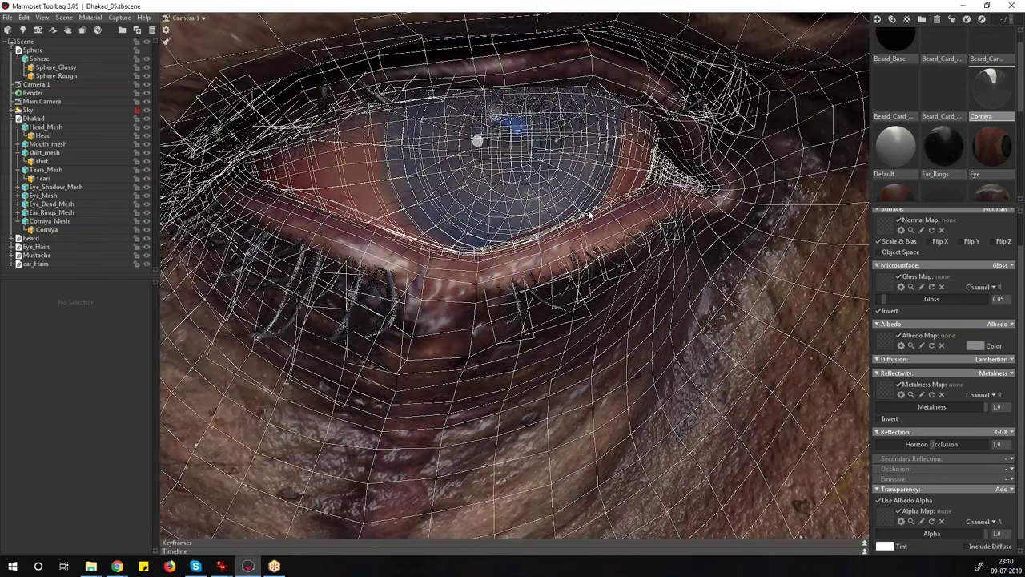
scroll(589, 215, "down", 2)
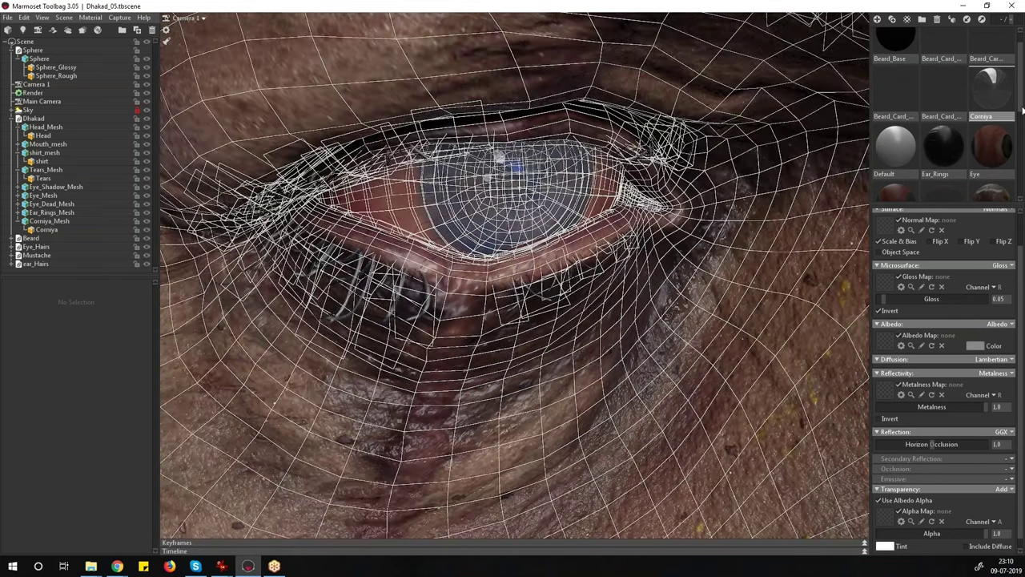
Browse the material library and select the beard card material directly after Beard_Base
scroll(1021, 92, "up", 1)
left_click_drag(1023, 93, 1021, 93)
scroll(1016, 119, "down", 6)
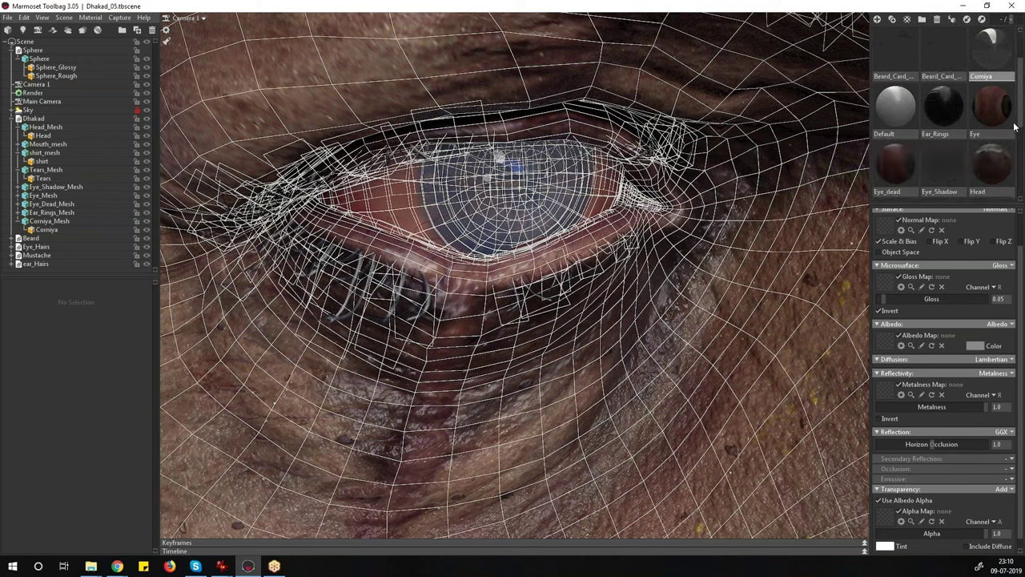
scroll(1017, 155, "down", 3)
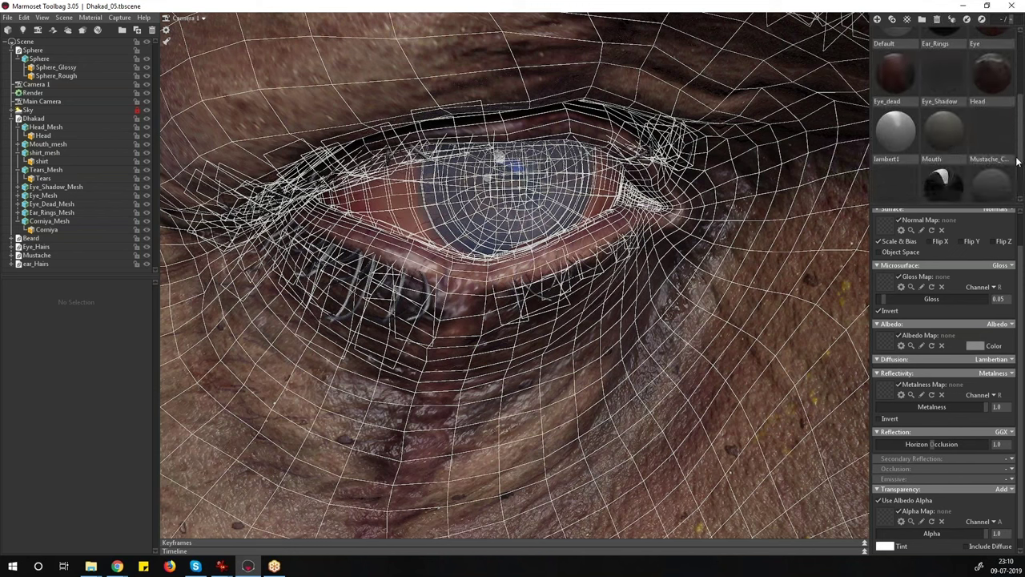
scroll(1022, 130, "up", 7)
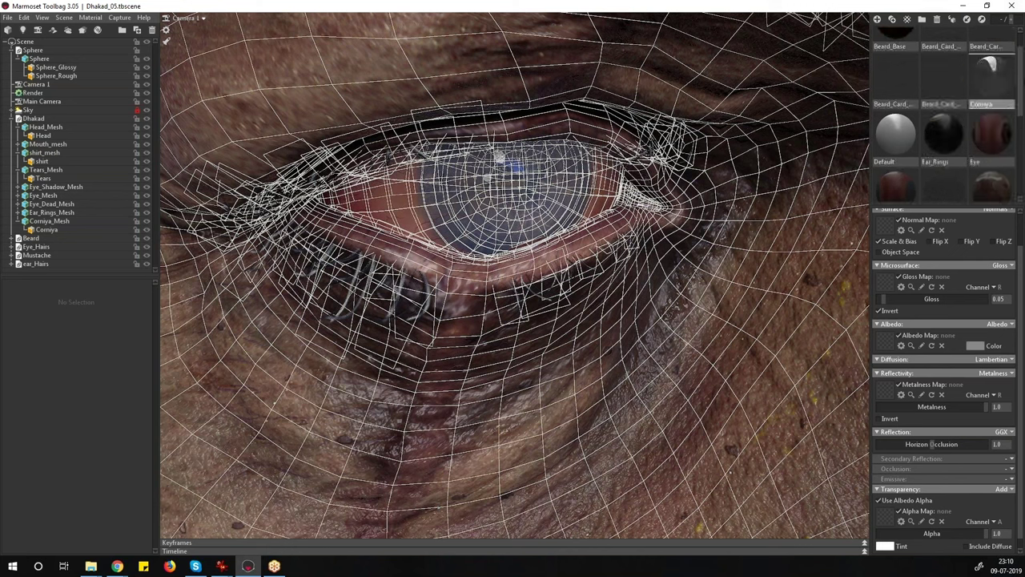
scroll(952, 56, "up", 2)
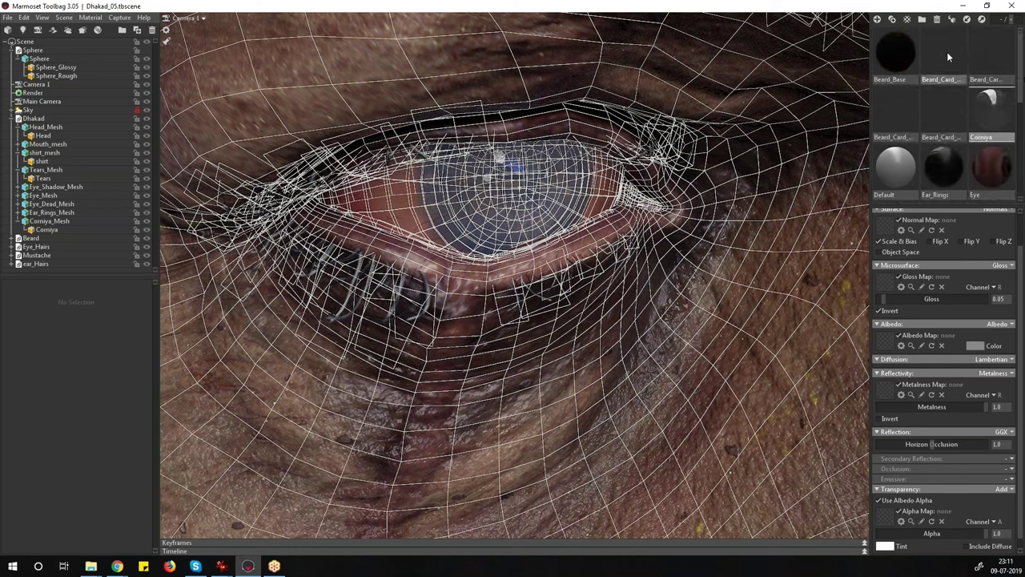
left_click(942, 54)
left_click(951, 65)
left_click(949, 61)
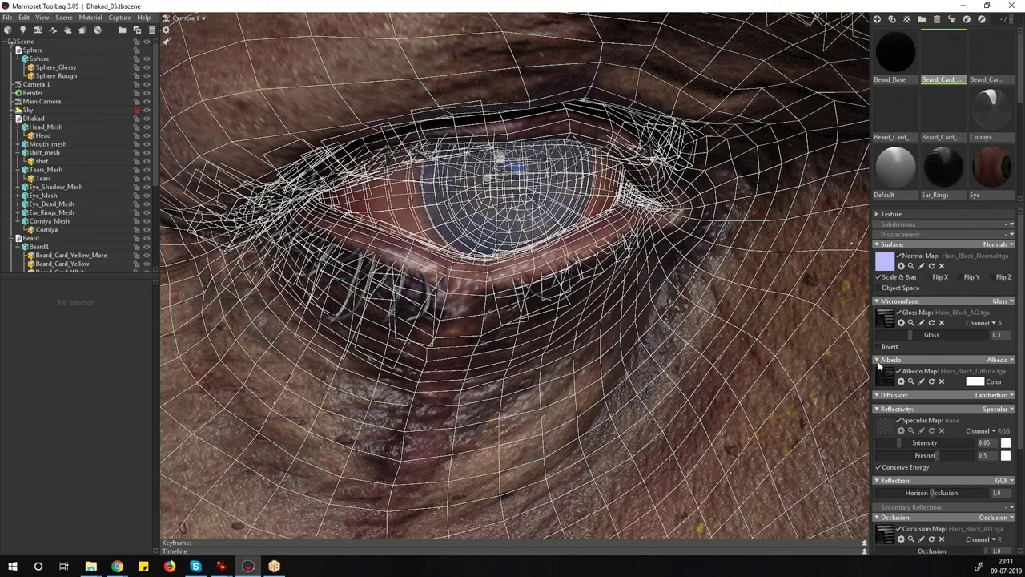
Preview the beard card material's Hairs_Black_Diffuse.tga alpha map, close the preview and view the whole bearded head
scroll(1013, 372, "down", 1)
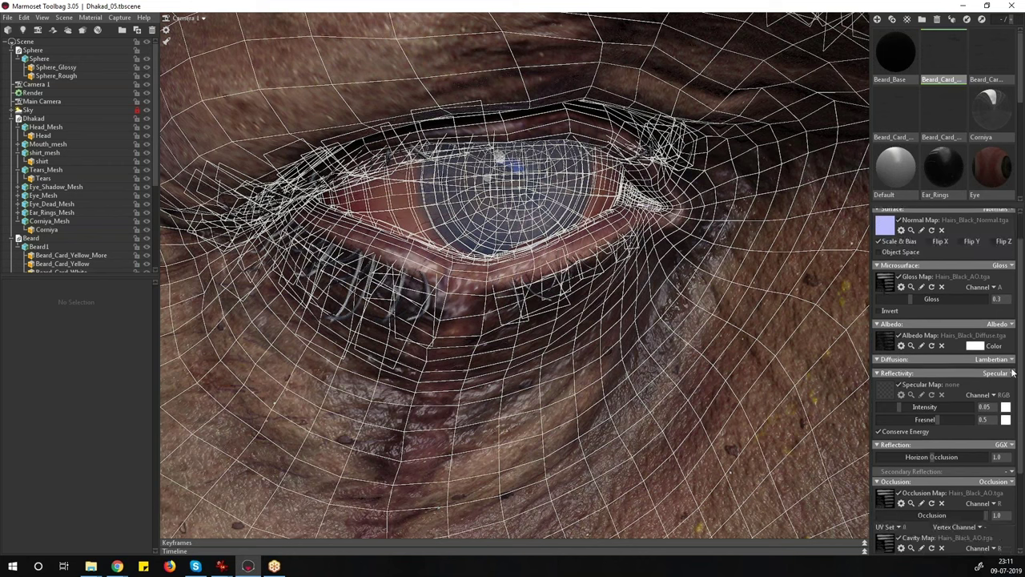
scroll(1013, 373, "down", 3)
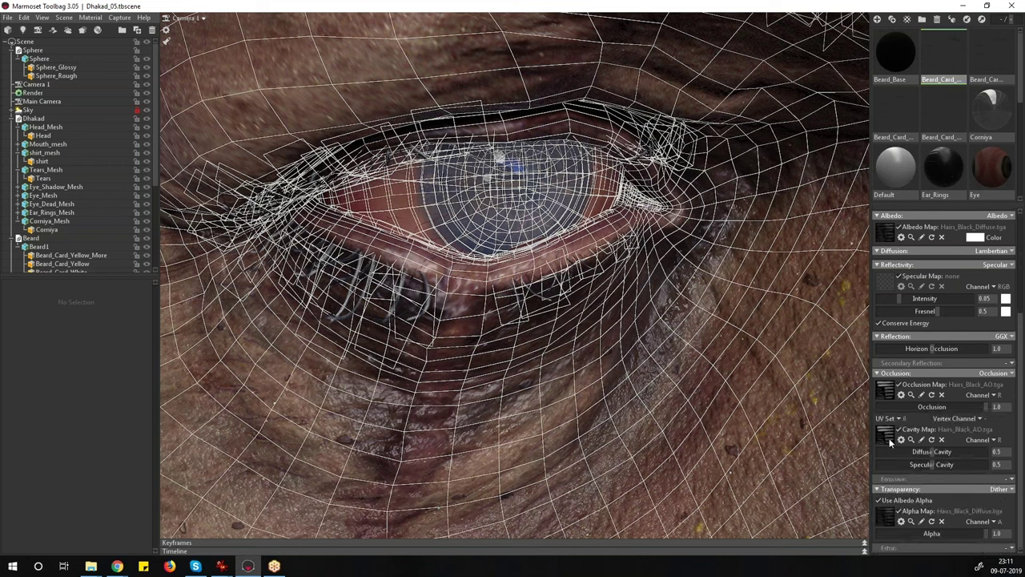
left_click(910, 521)
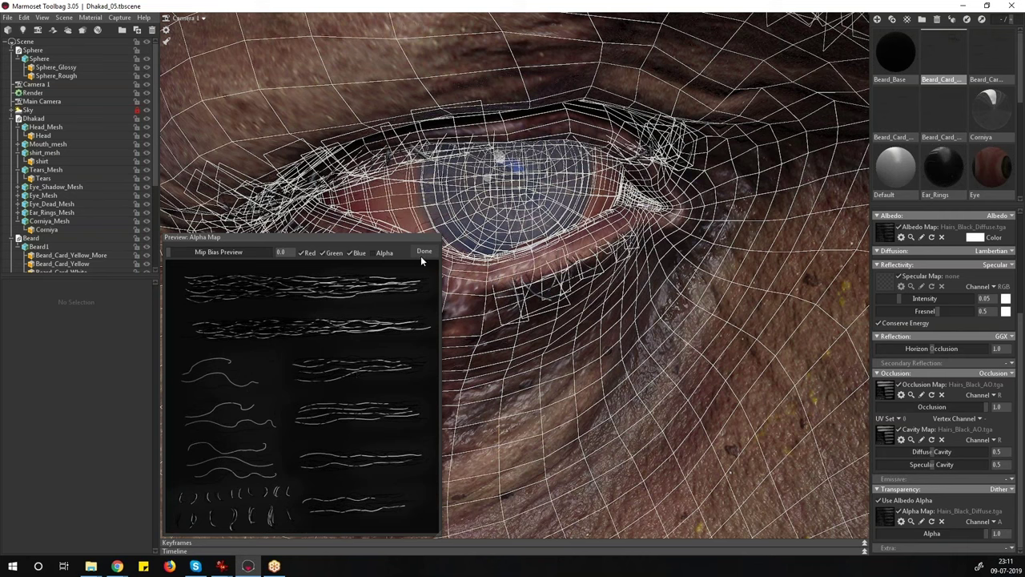
left_click(593, 255)
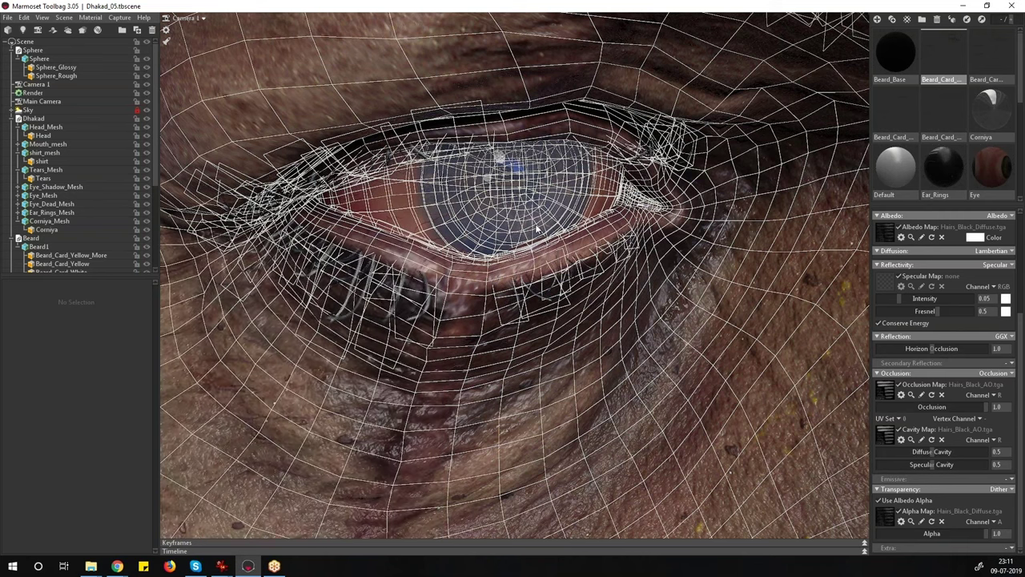
left_click_drag(538, 229, 440, 147)
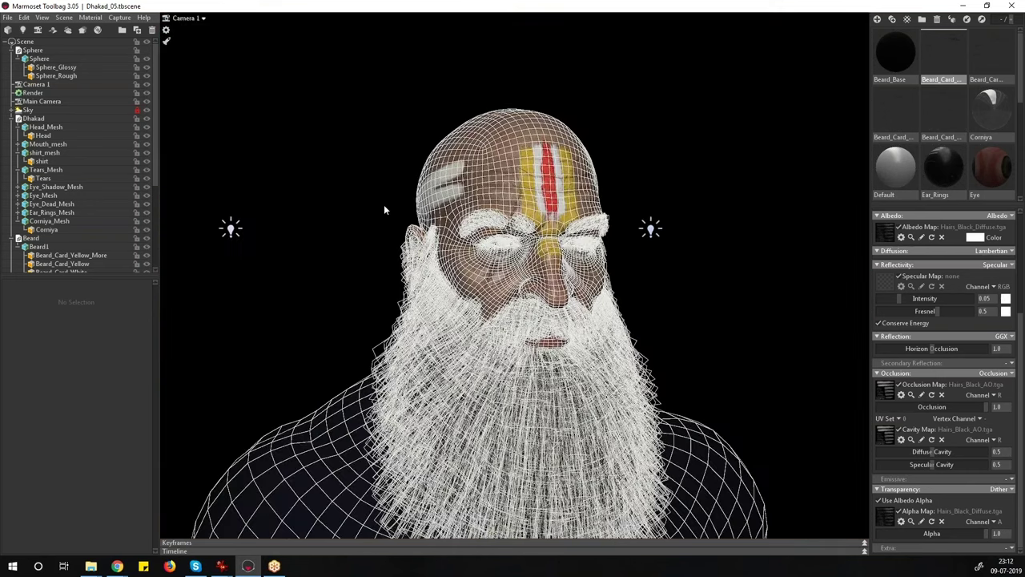
left_click(881, 519)
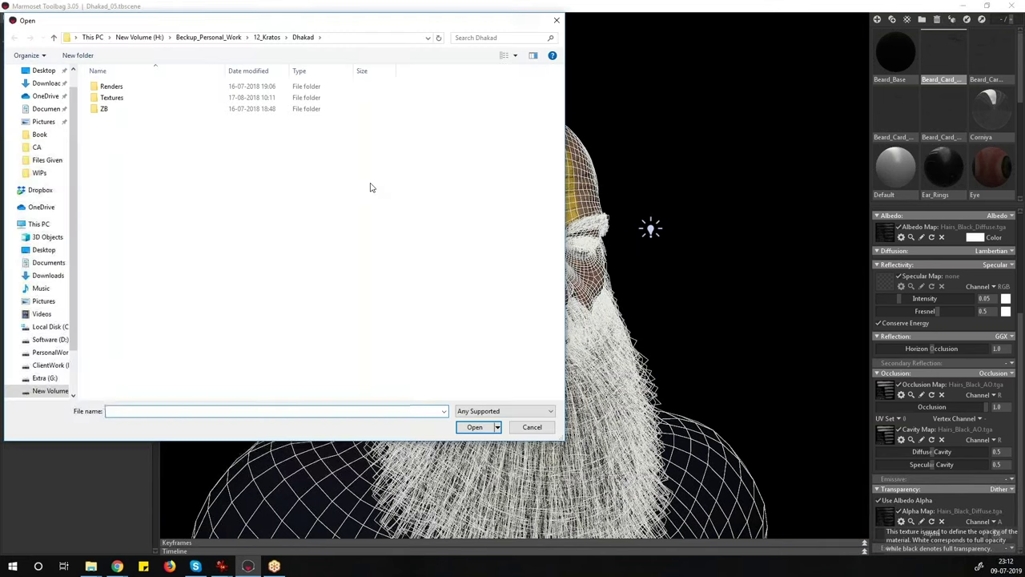
left_click(531, 426)
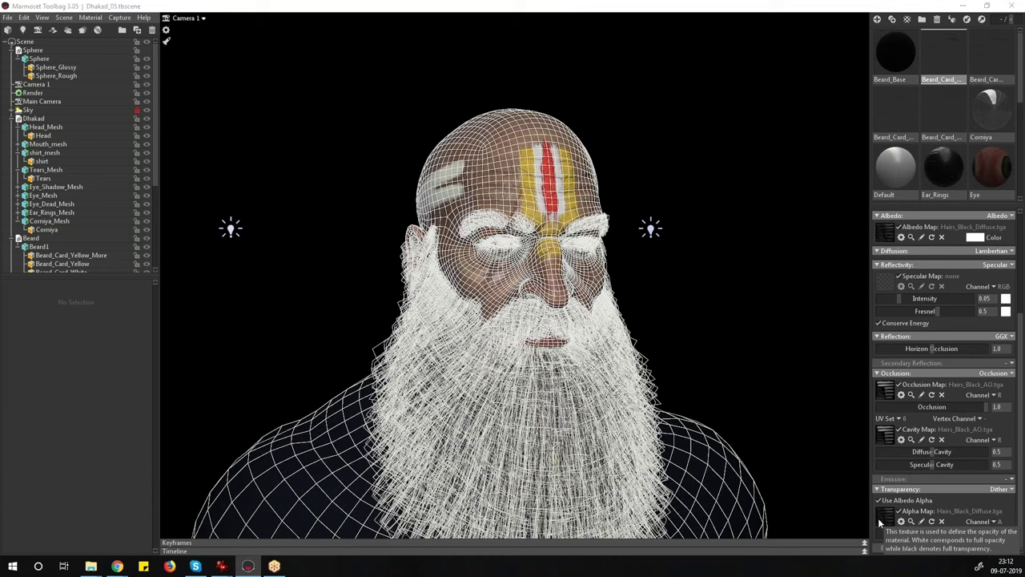
left_click(884, 519)
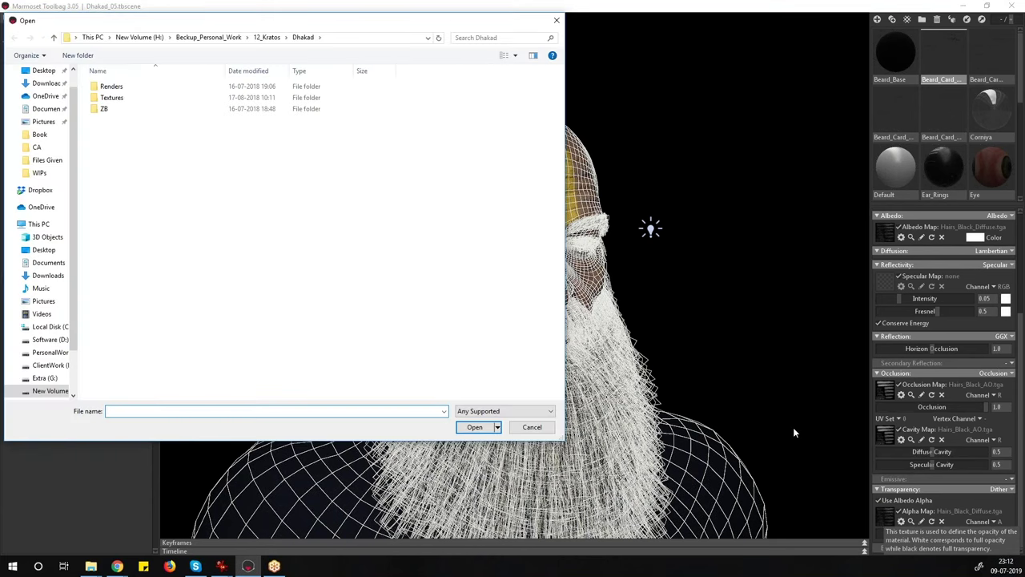
key("Escape")
key("alt+Tab")
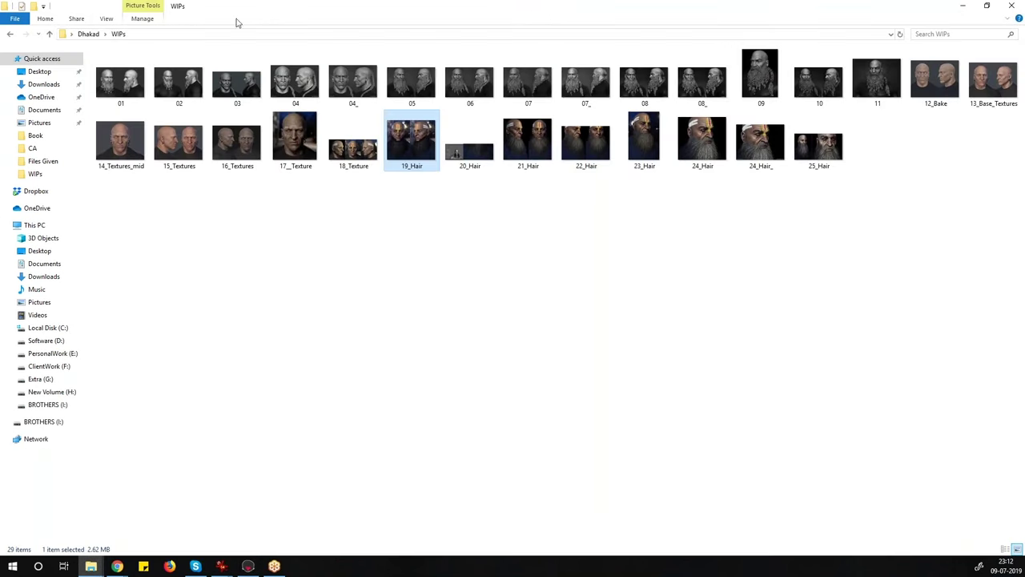
key("alt+Tab")
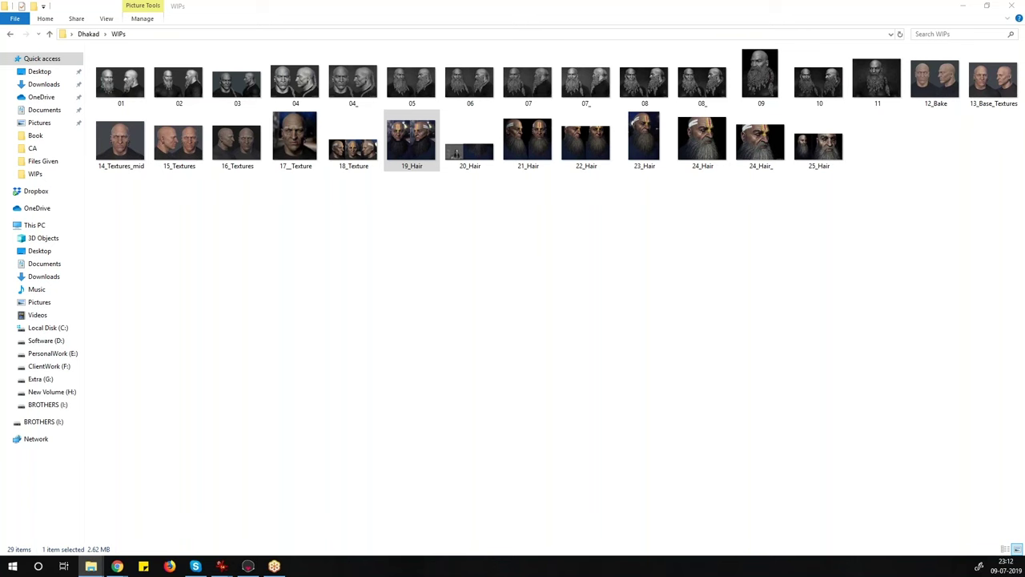
key("alt+Tab")
left_click(247, 567)
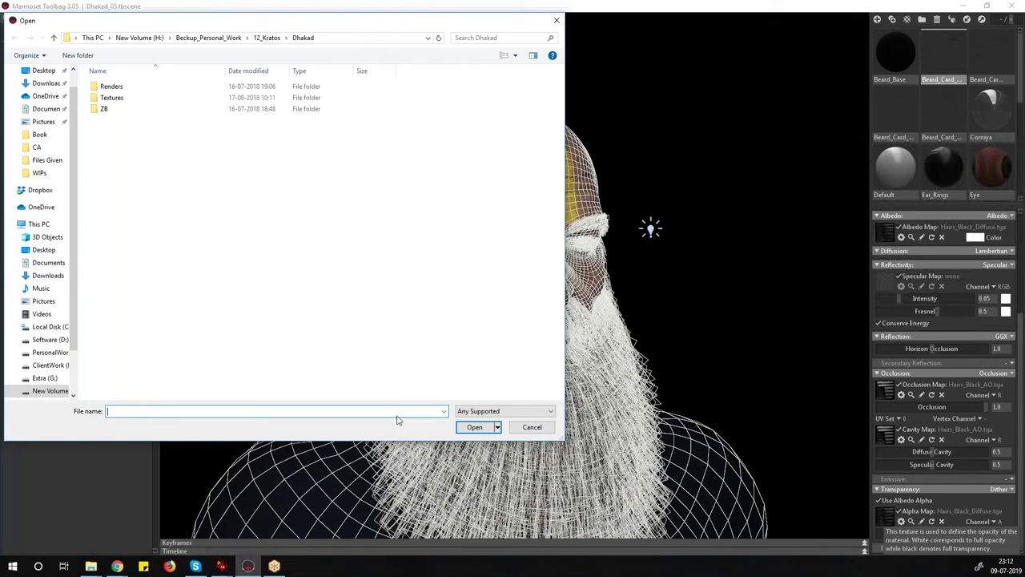
left_click(528, 429)
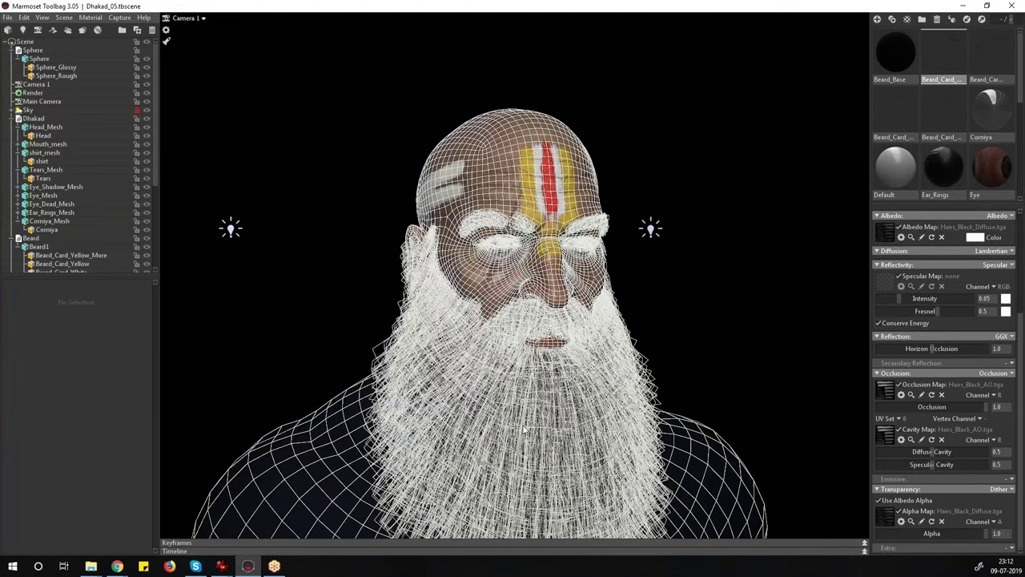
Turn off the scene wireframe in the Render settings and inspect the shaded face and beard up close from several angles
left_click(36, 93)
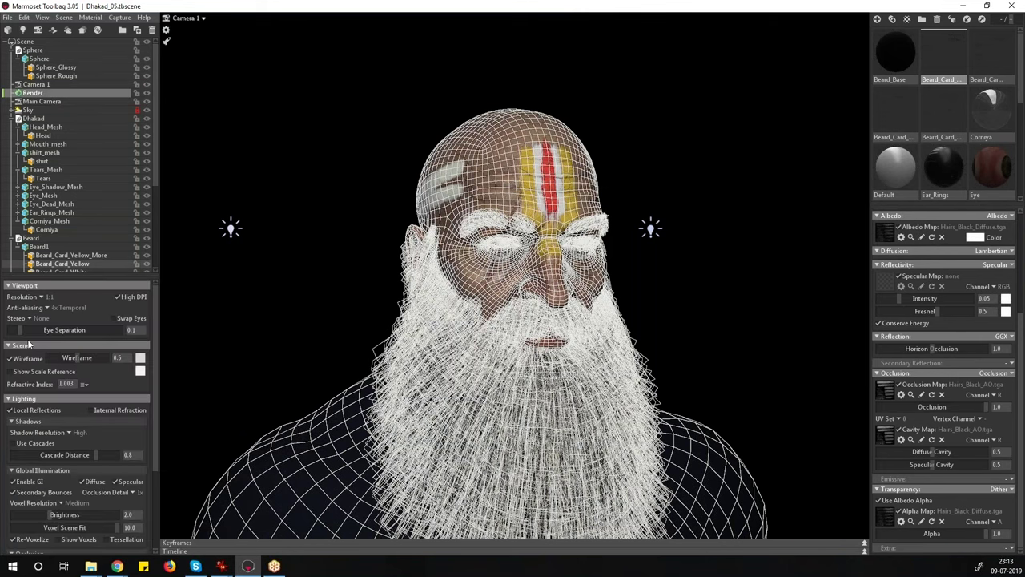
left_click(11, 358)
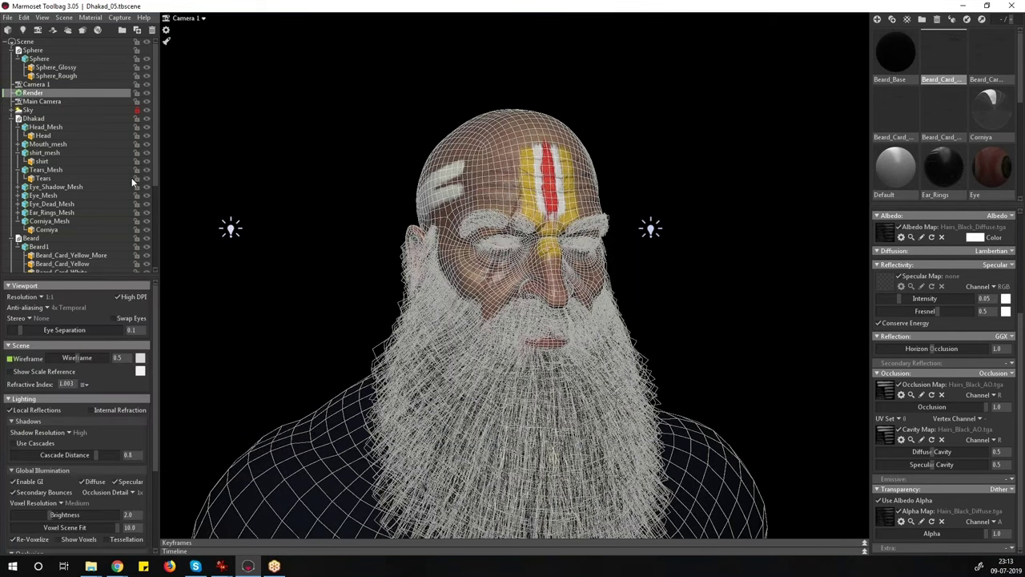
right_click_drag(438, 261, 464, 156)
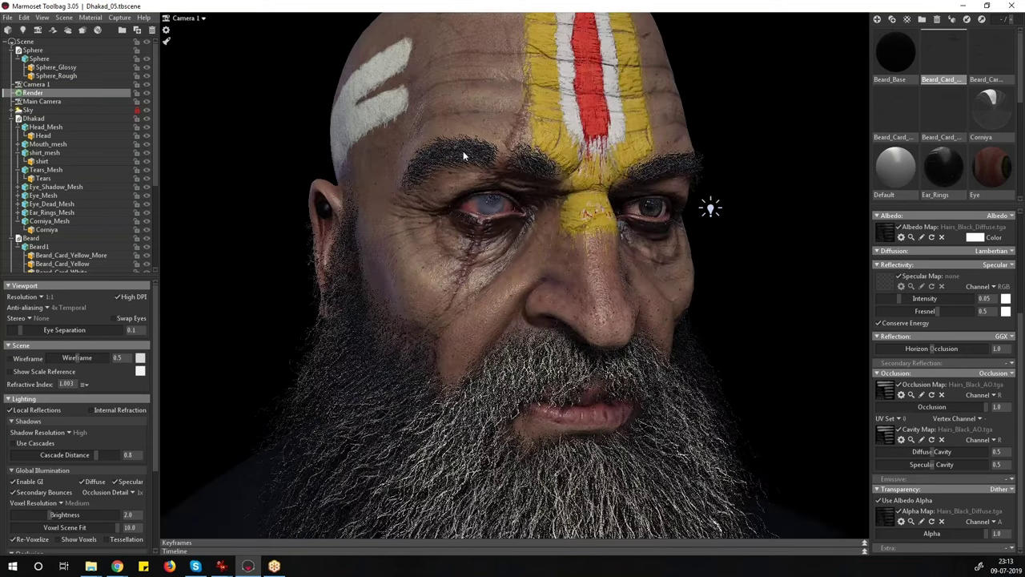
middle_click_drag(463, 151, 486, 267)
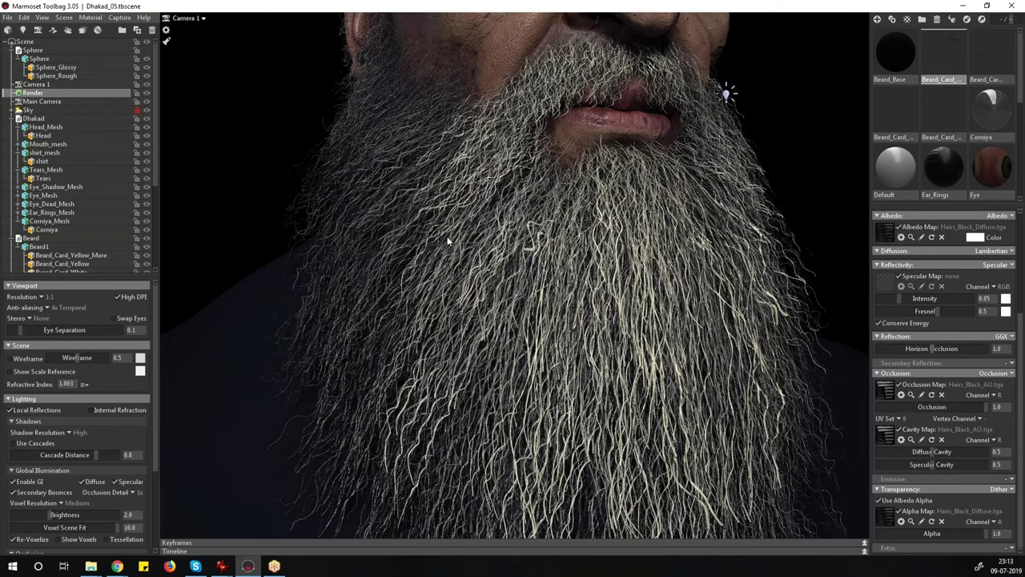
left_click_drag(448, 240, 537, 230)
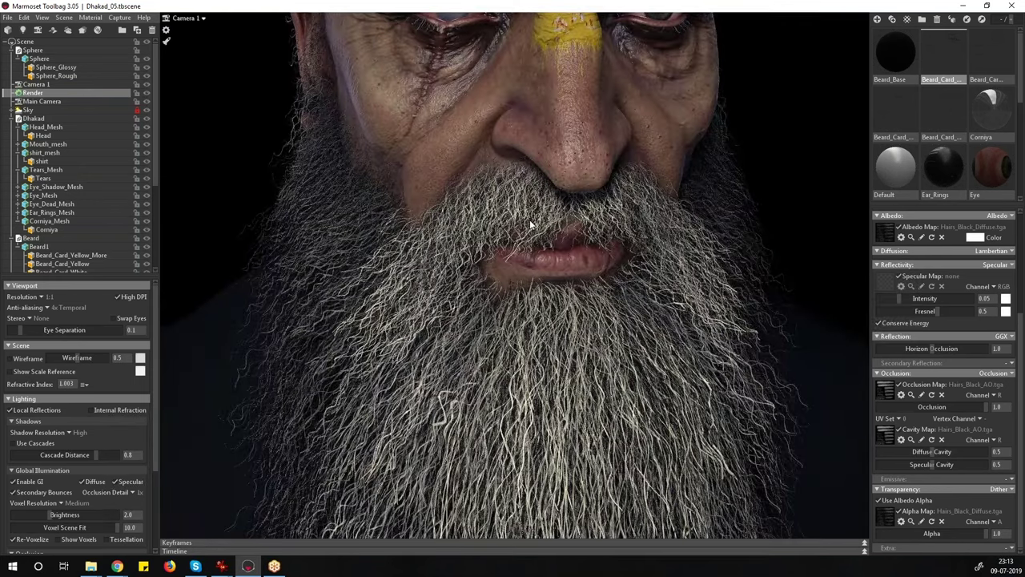
left_click_drag(530, 220, 515, 237)
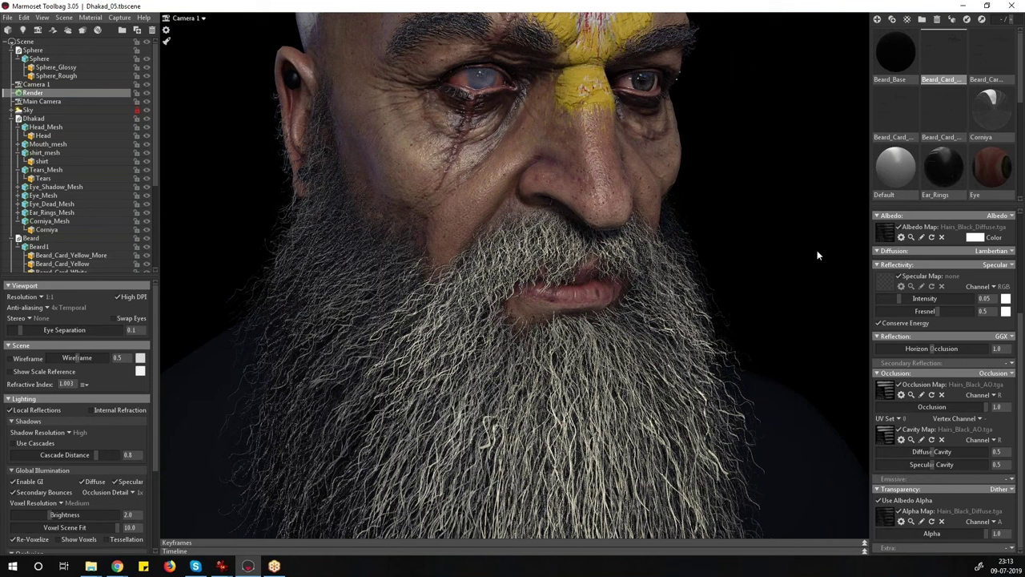
Preview the beard card material's Hairs_Black_Diffuse.tga albedo map
left_click(911, 238)
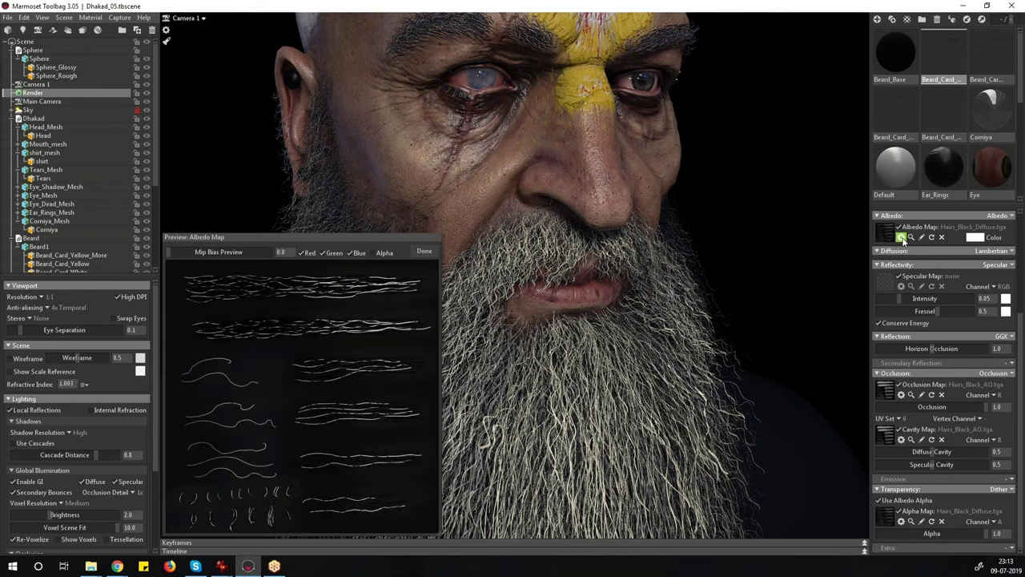